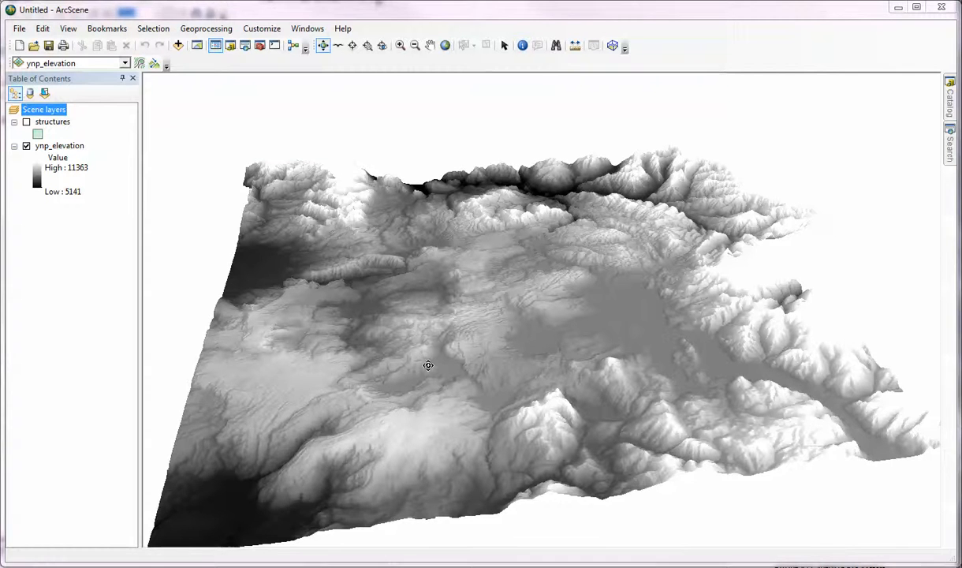
Inspect the height field in the structures layer's attribute table, then close the table.
mouse_move(427, 365)
left_mouse_down()
mouse_move(420, 355)
mouse_move(421, 367)
left_mouse_up()
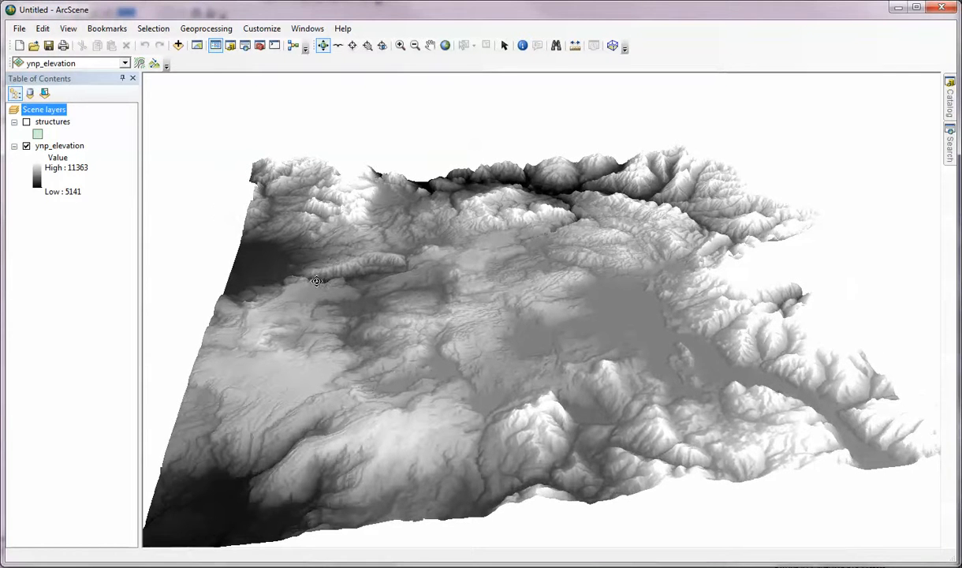
right_click(48, 124)
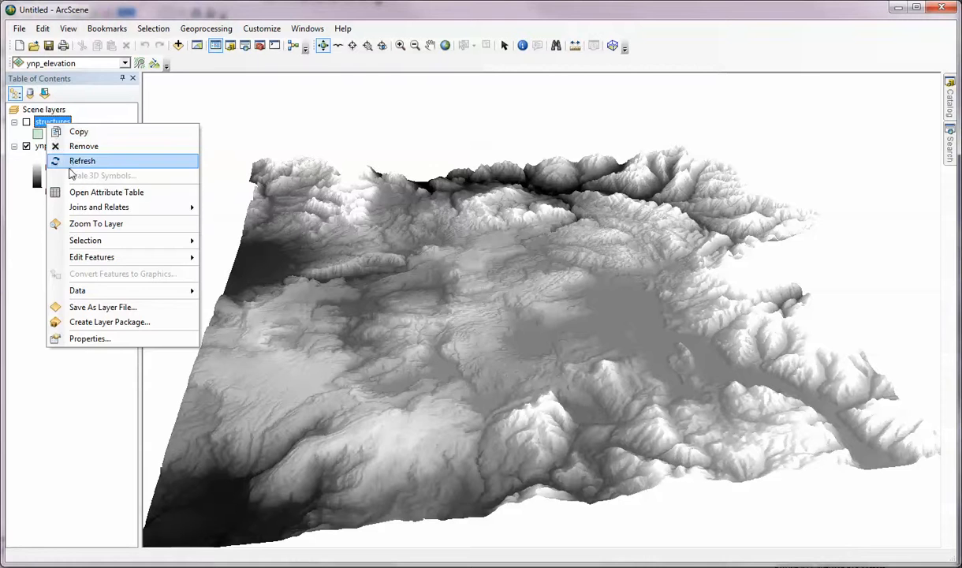
left_click(72, 192)
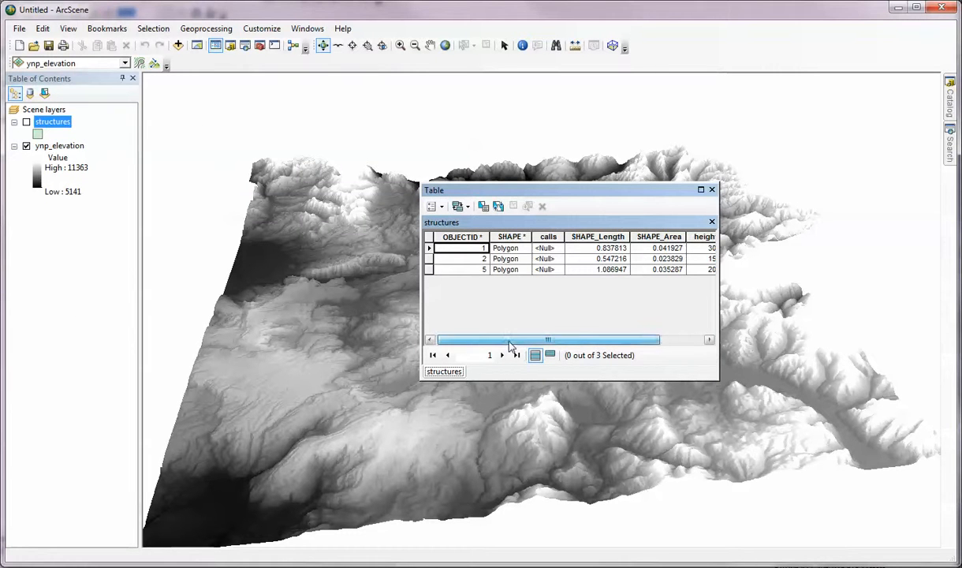
left_click_drag(508, 340, 560, 341)
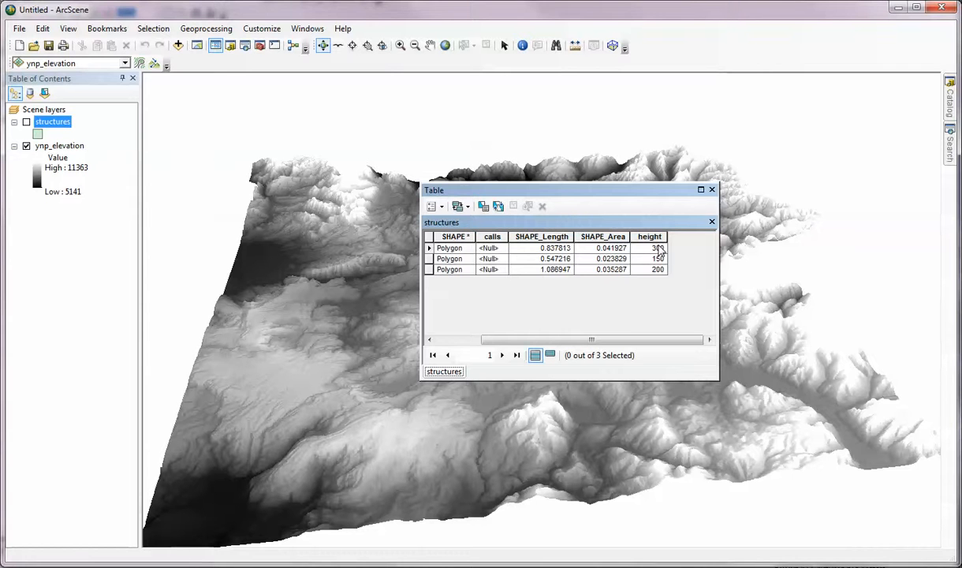
left_click(711, 189)
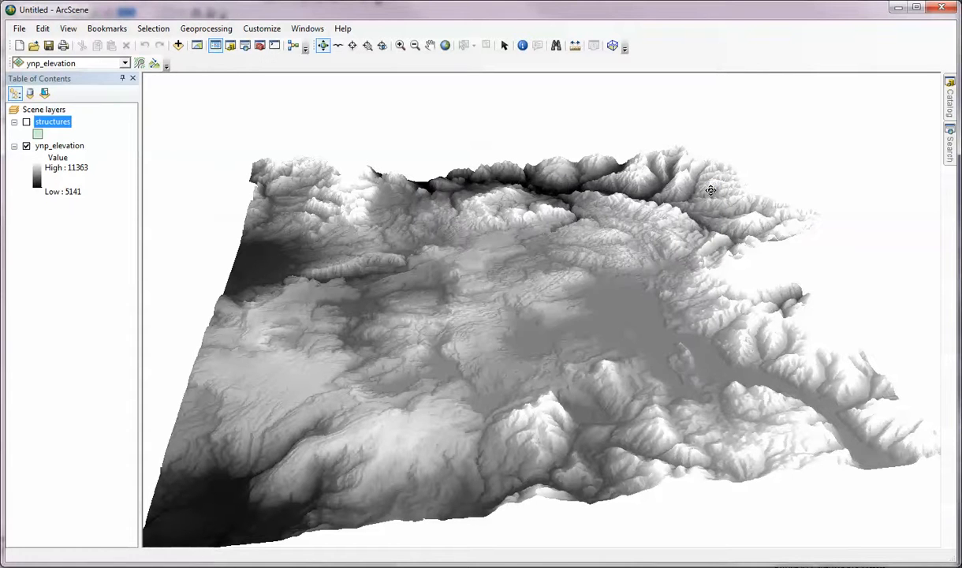
Make the structures layer visible and look at its polygons from beneath the terrain.
left_click(26, 122)
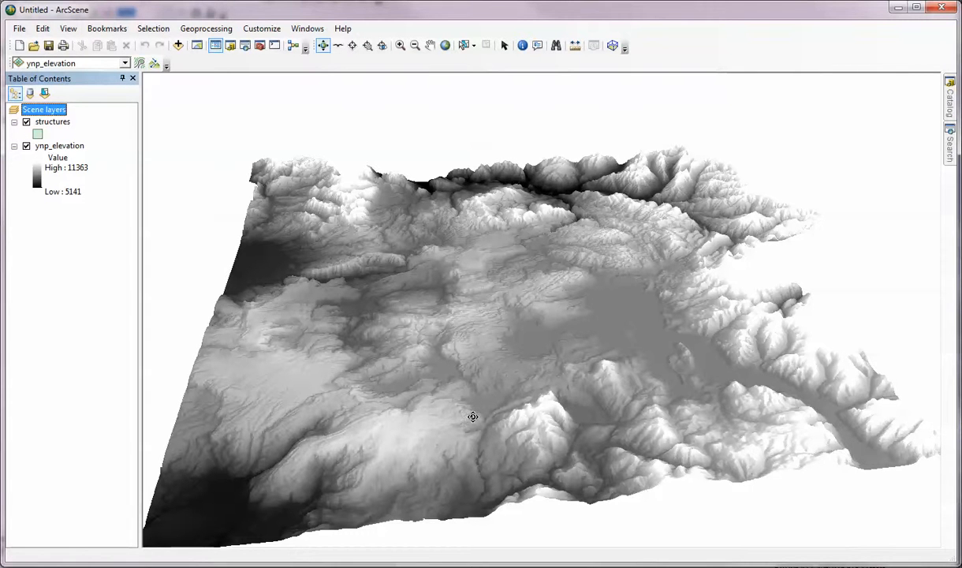
left_click_drag(454, 402, 462, 129)
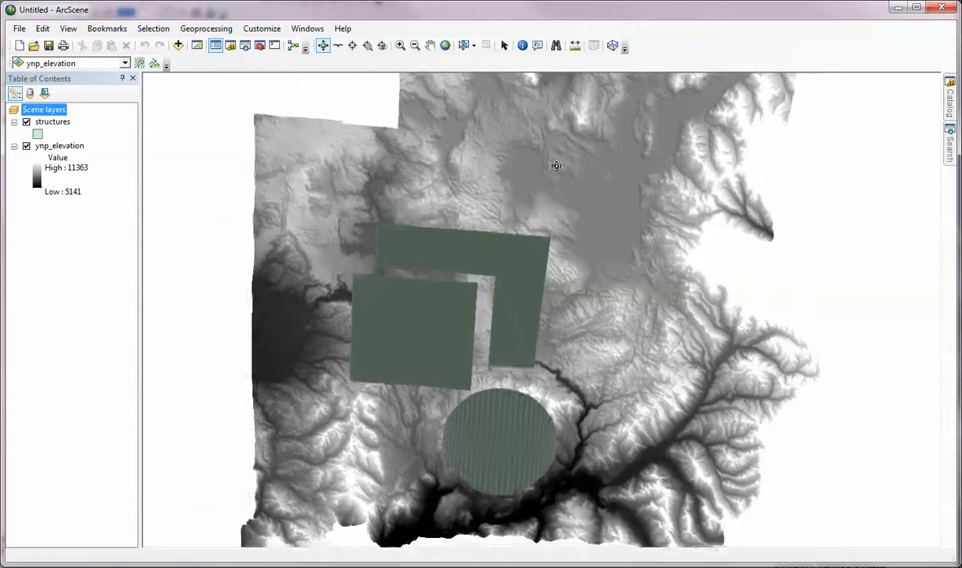
left_click_drag(555, 165, 558, 346)
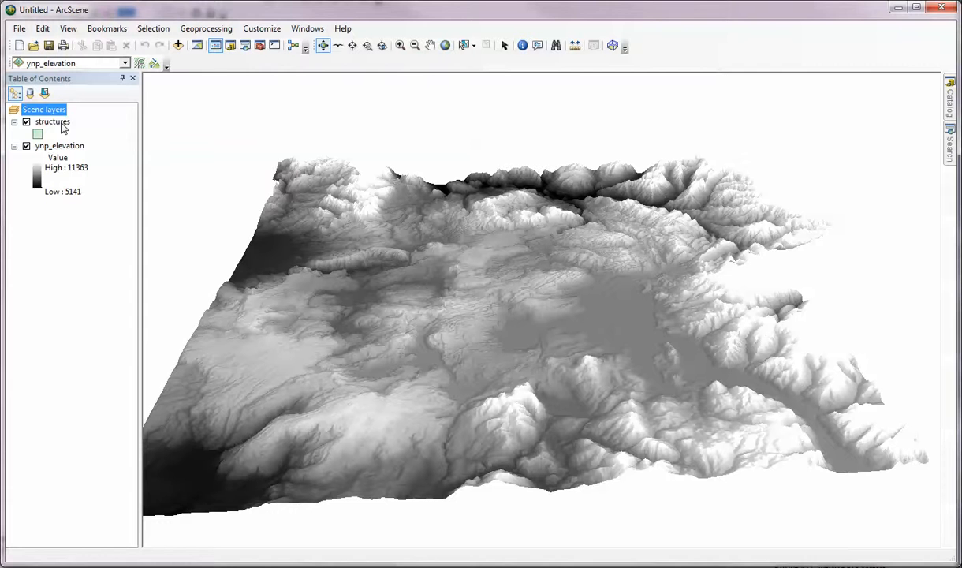
Set the structures layer's base heights to float on the custom surface ynp_elevation.
right_click(63, 126)
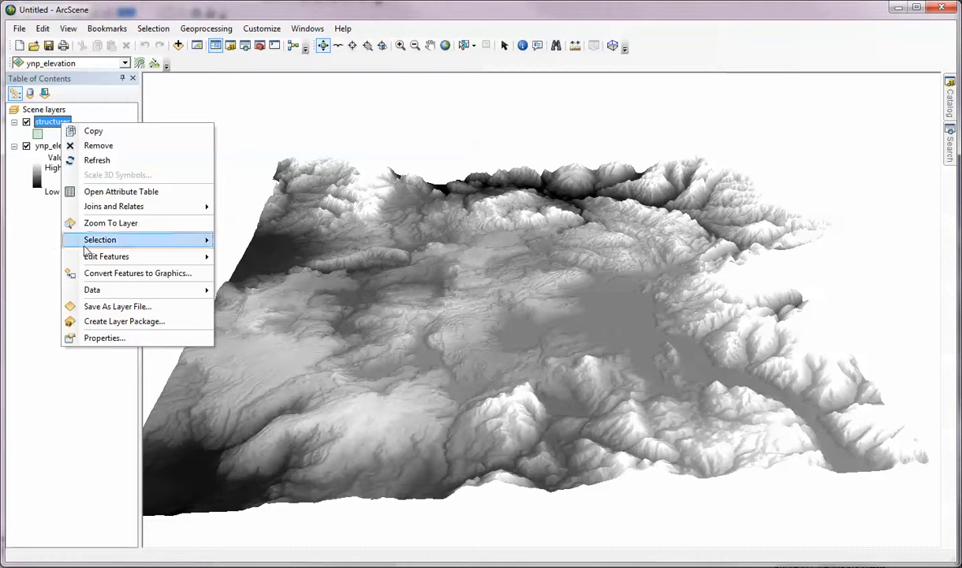
left_click(100, 338)
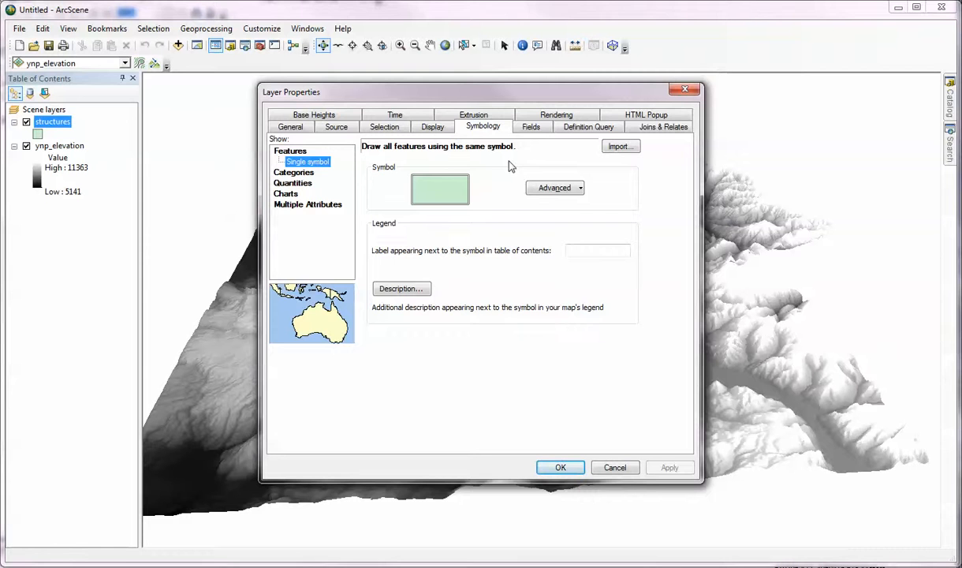
left_click(307, 116)
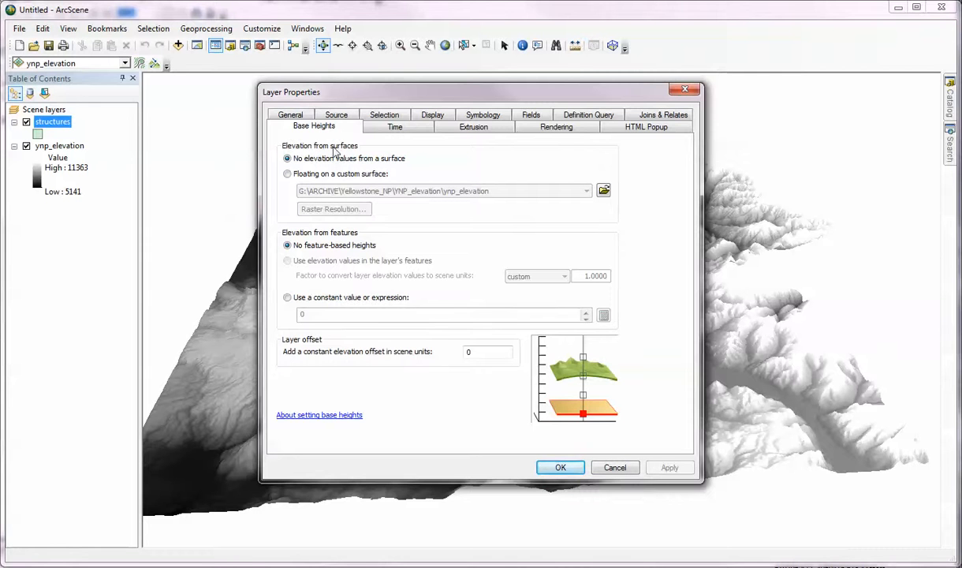
left_click(287, 175)
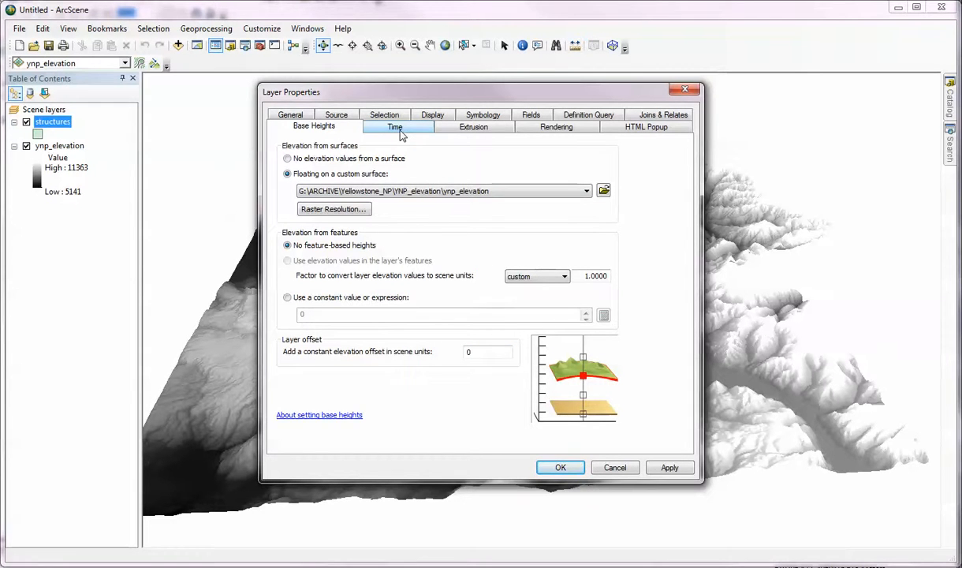
Extrude the structures features by the expression [height], added to each feature's minimum height, and apply the layer properties.
left_click(499, 130)
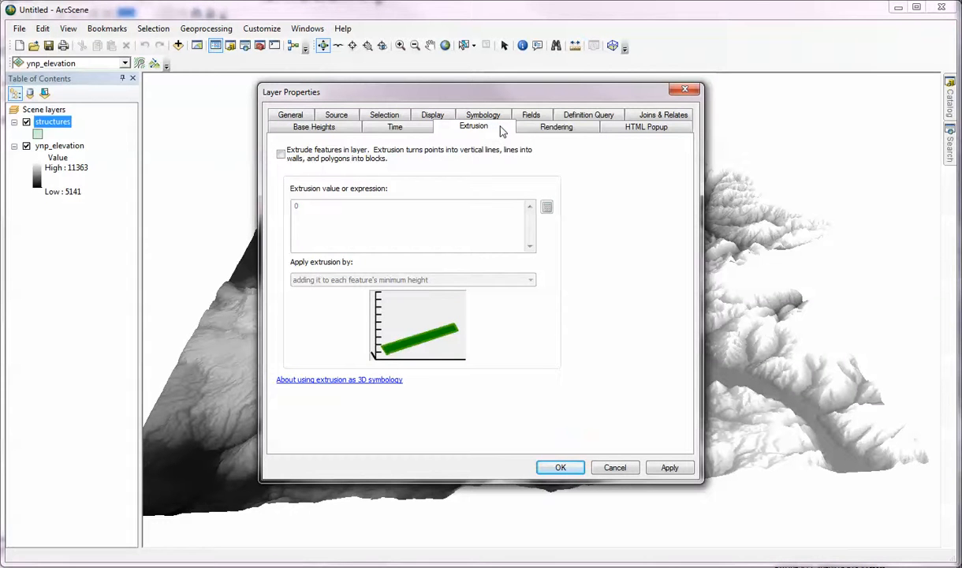
left_click(282, 154)
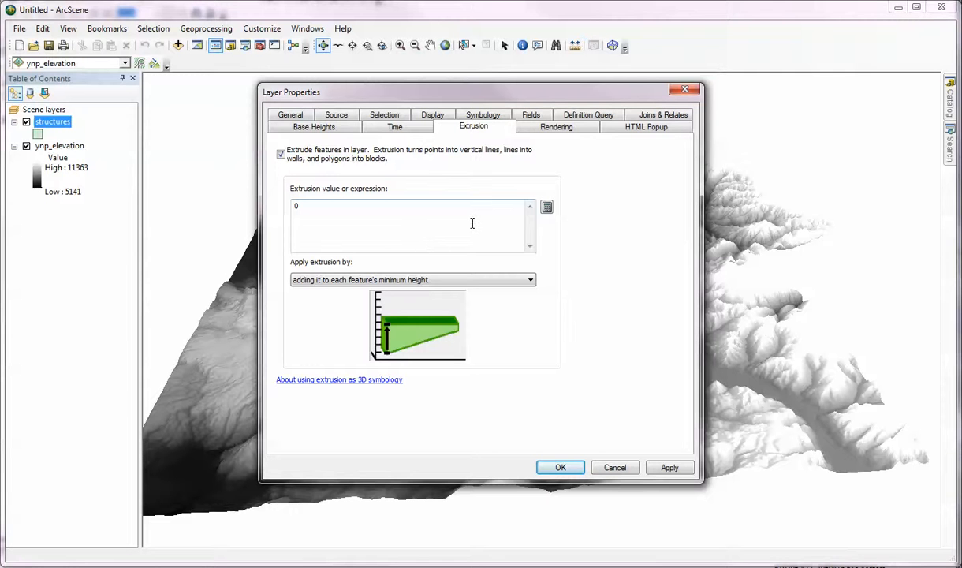
left_click(547, 207)
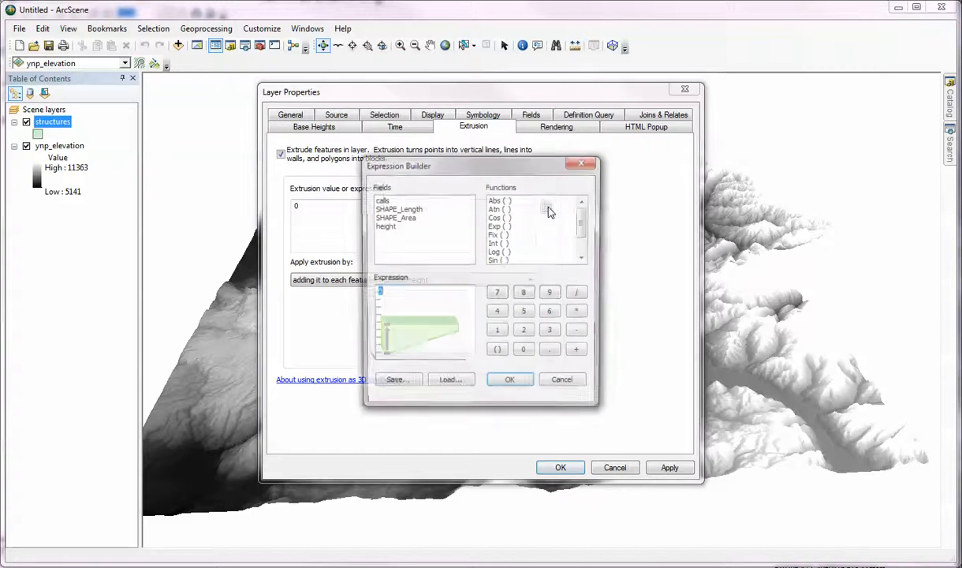
double_click(384, 226)
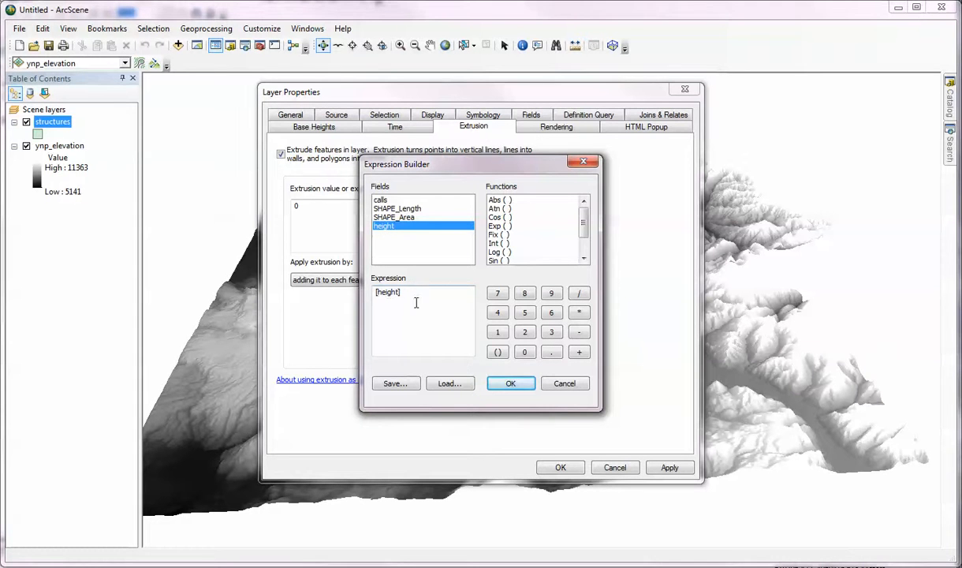
left_click(509, 384)
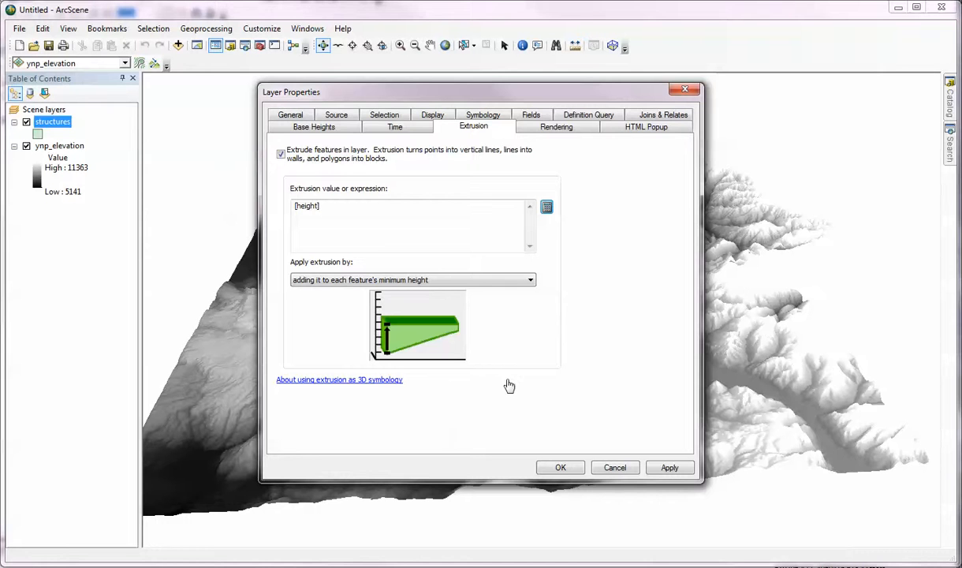
left_click(531, 282)
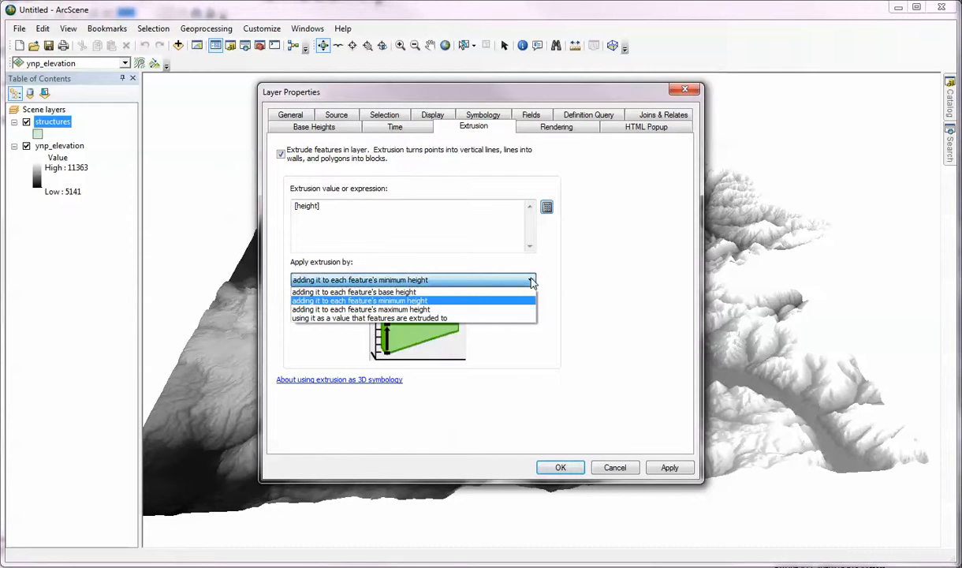
left_click(531, 283)
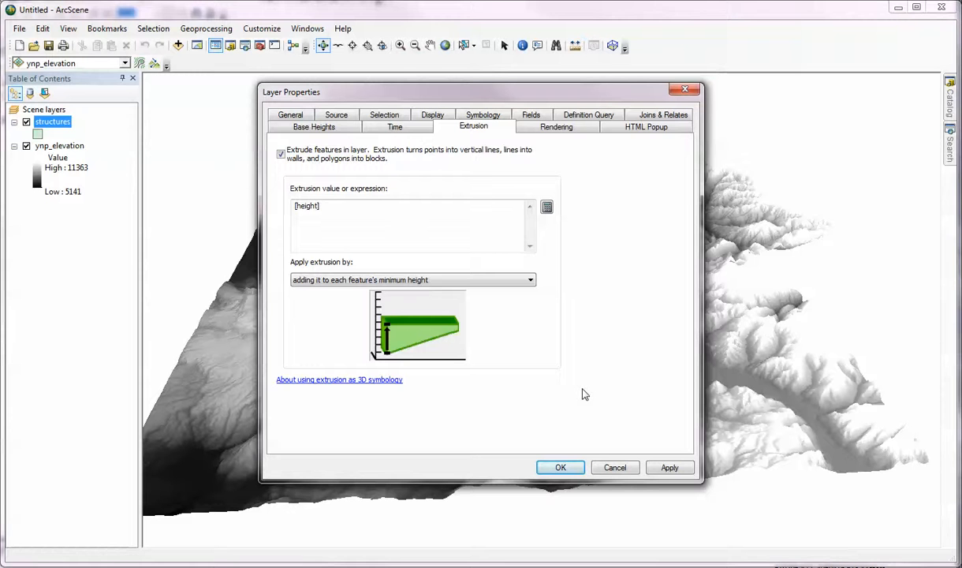
left_click(559, 468)
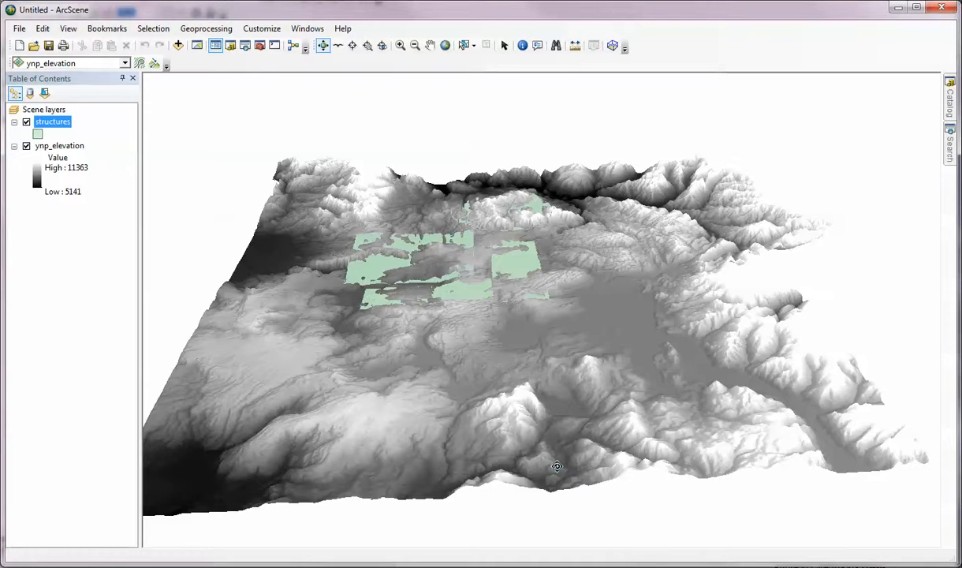
Change the structures layer's extrusion method to adding it to each feature's maximum height.
left_click_drag(401, 329, 429, 339)
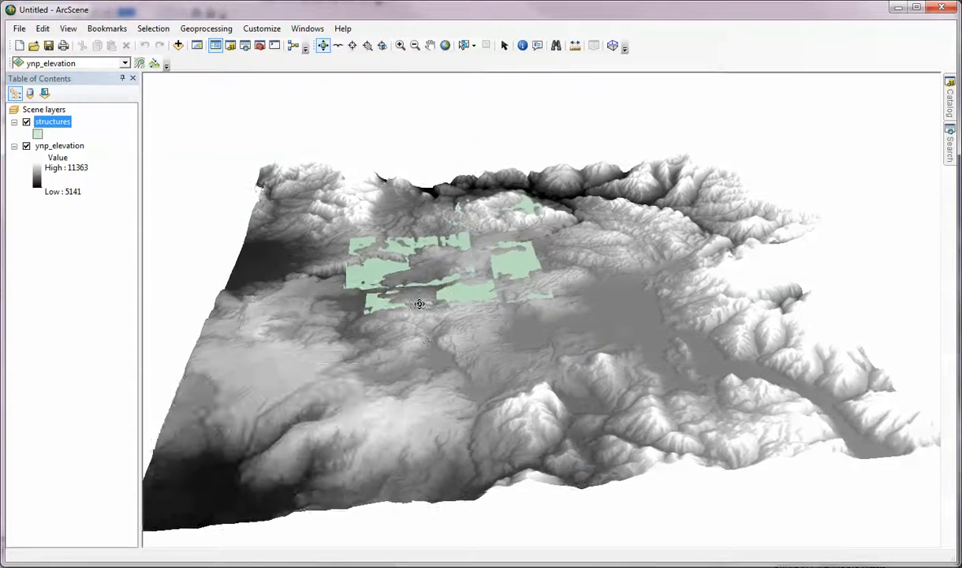
scroll(420, 304, "down", 2)
scroll(420, 304, "up", 5)
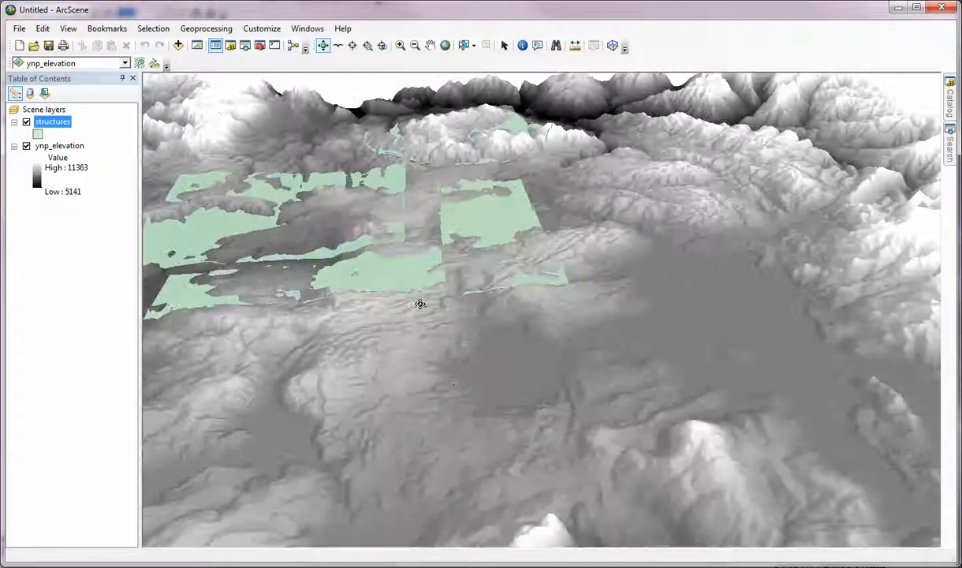
left_click_drag(447, 404, 410, 400)
left_click_drag(397, 316, 404, 314)
left_click_drag(390, 430, 352, 412)
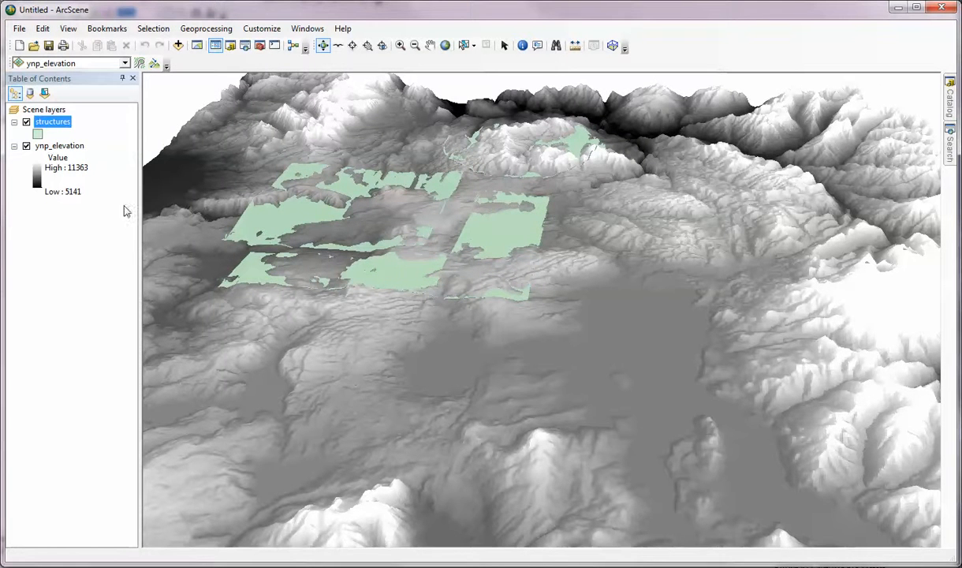
right_click(57, 128)
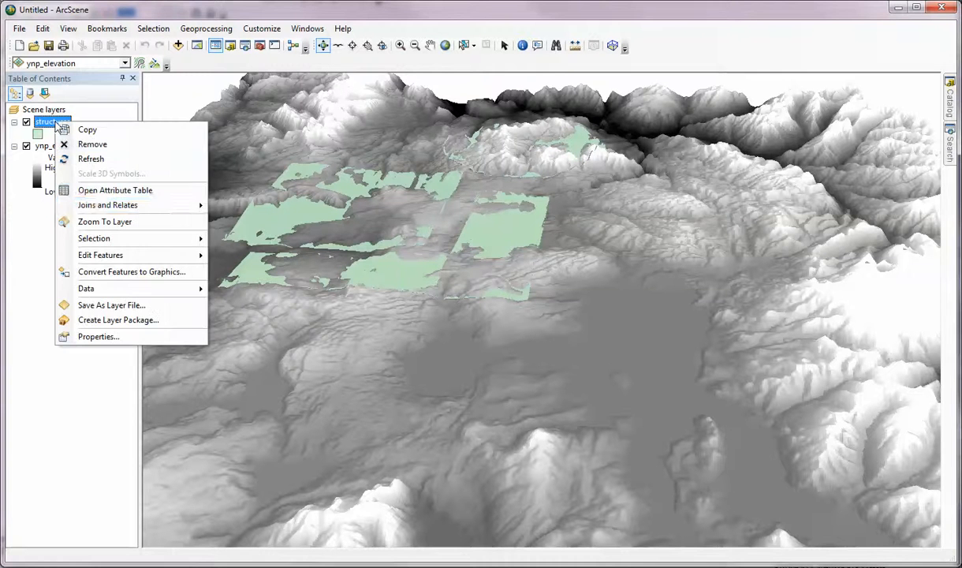
left_click(93, 336)
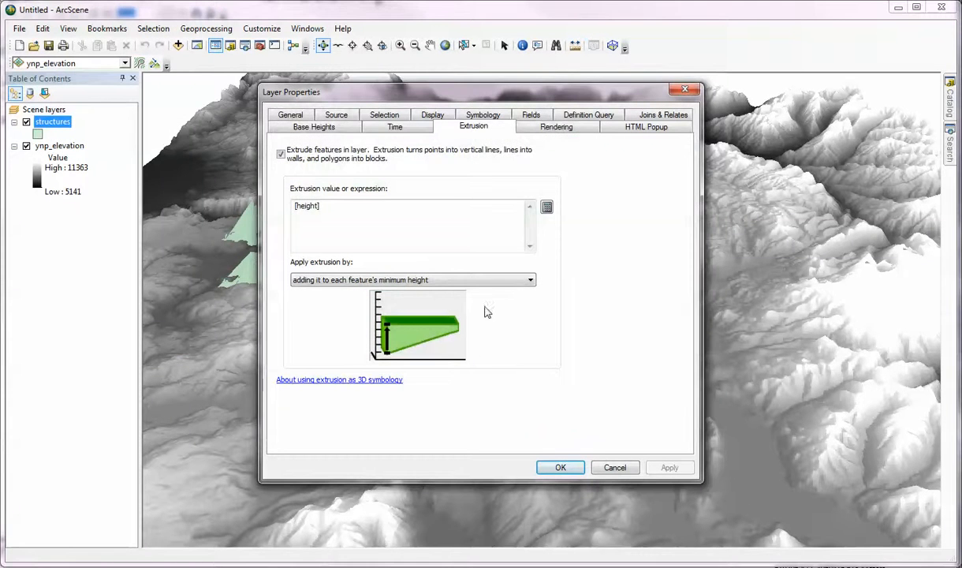
left_click(531, 281)
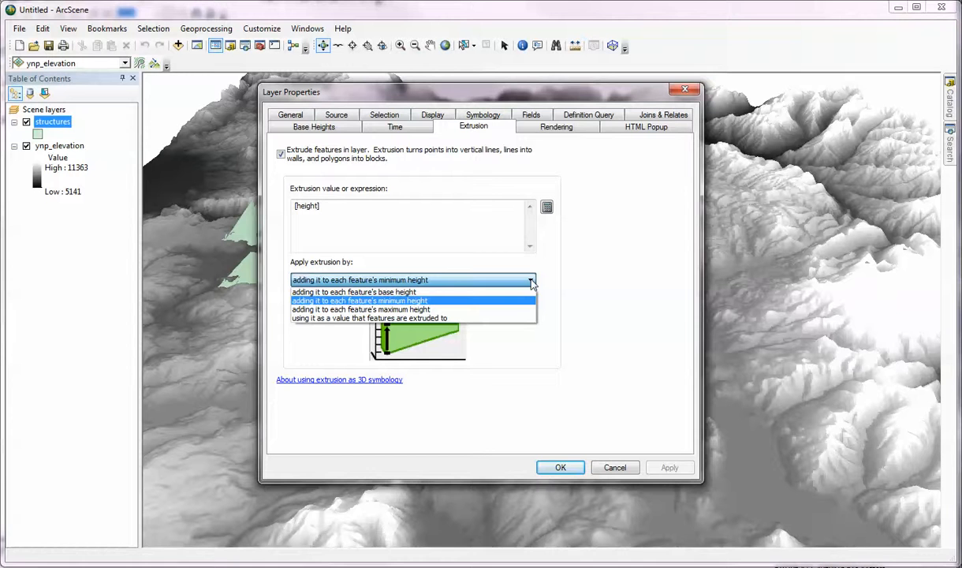
left_click(505, 312)
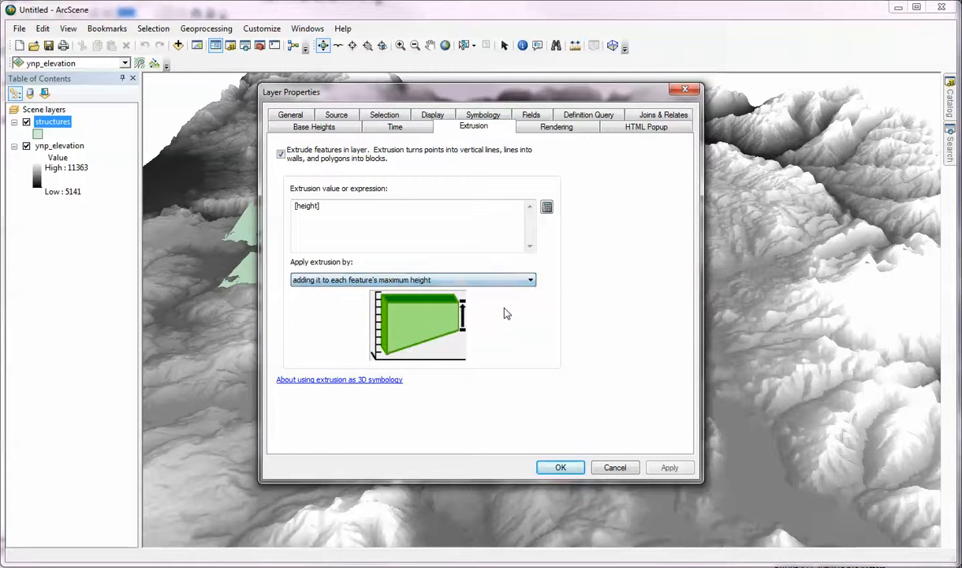
left_click(560, 467)
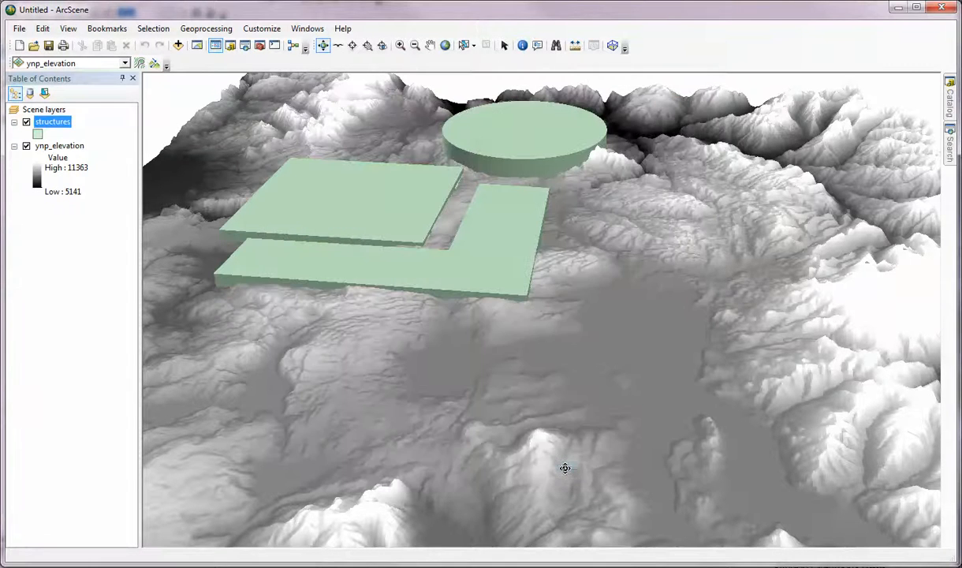
Examine the extruded structures against the terrain from several angles and distances.
left_click_drag(321, 354, 290, 357)
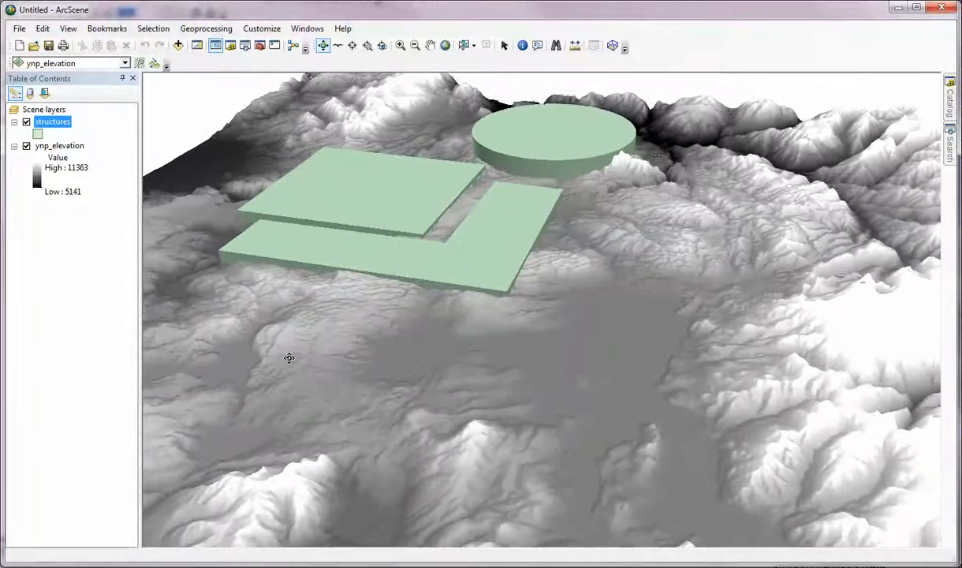
scroll(404, 260, "down", 2)
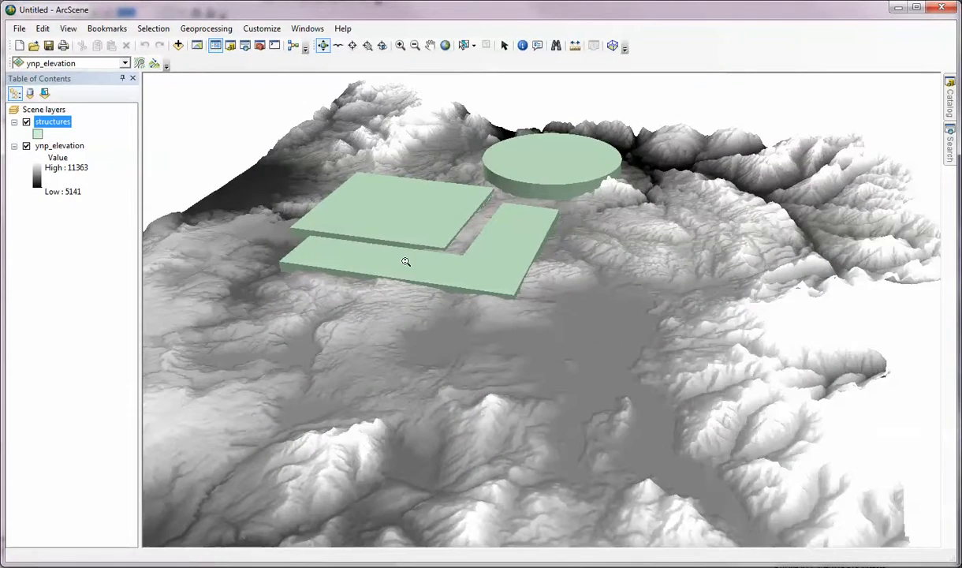
left_click_drag(406, 335, 453, 333)
scroll(462, 328, "down", 2)
scroll(462, 327, "up", 3)
scroll(457, 334, "down", 2)
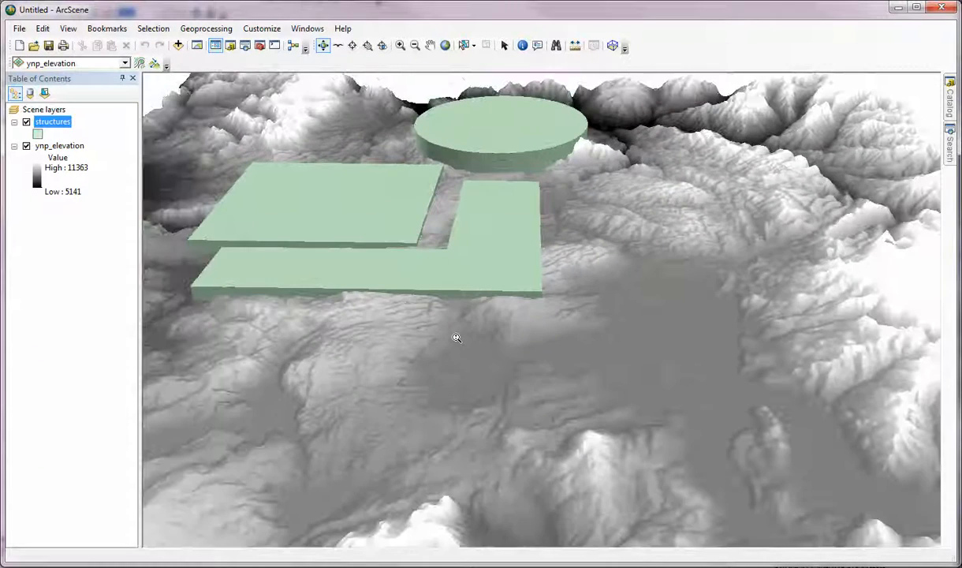
scroll(450, 381, "down", 3)
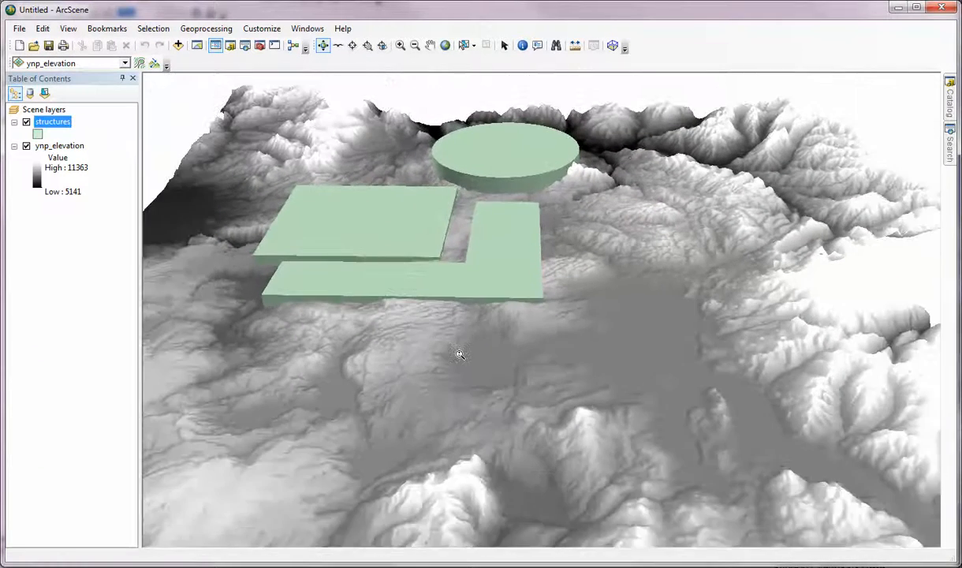
left_click_drag(460, 347, 462, 360)
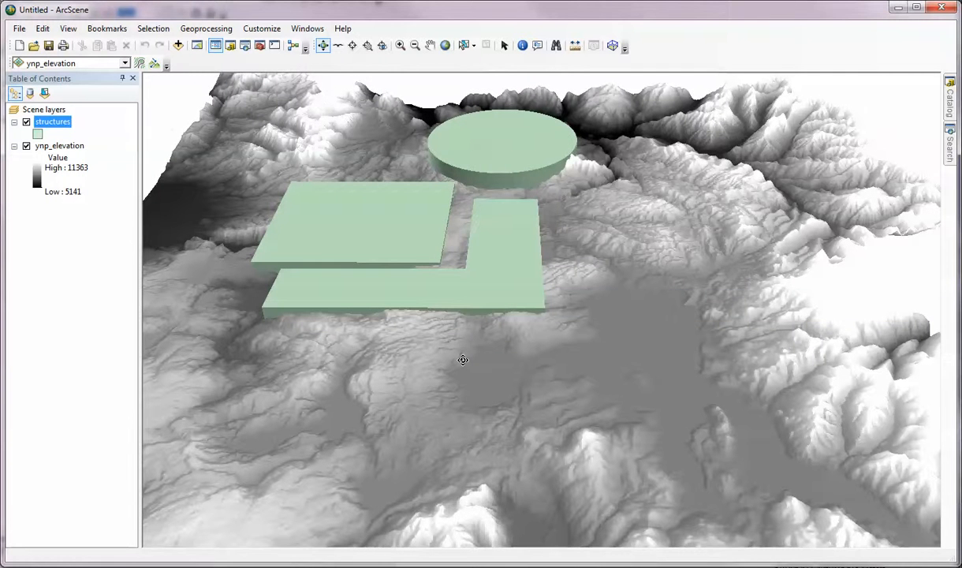